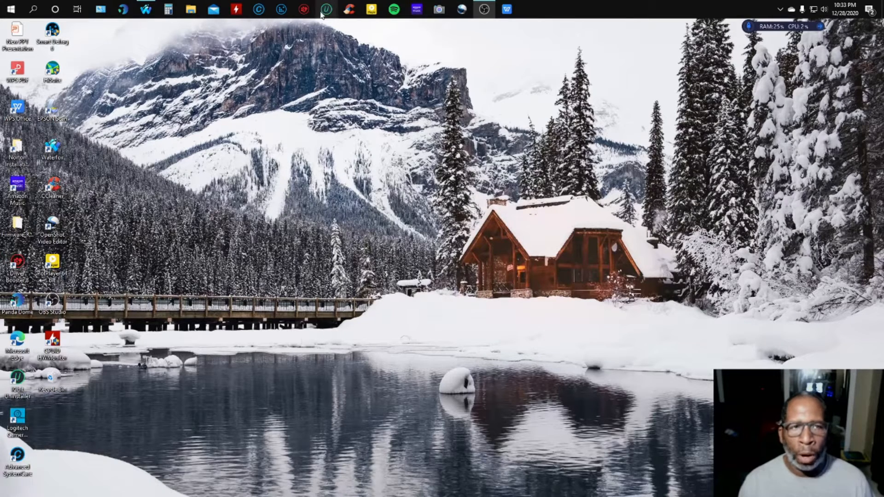
- Bring Firefox with the wccftech GeForce RTX Game On article to the front
click(147, 9)
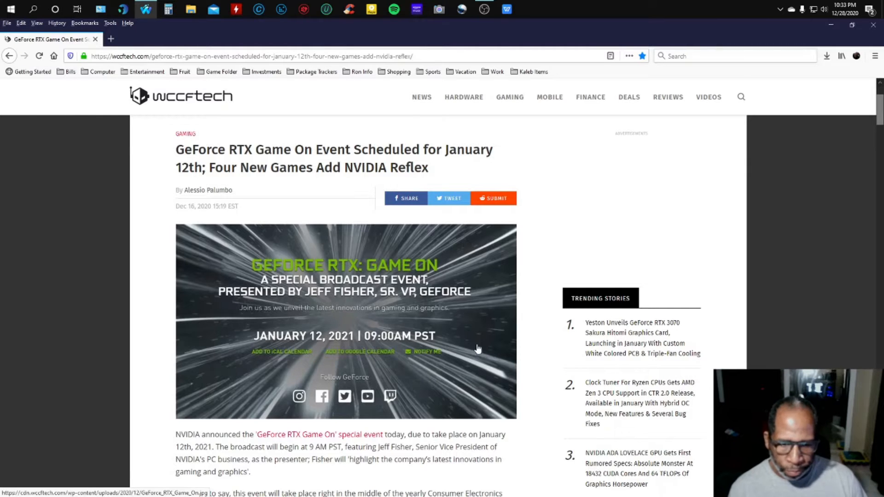
scroll(520, 328, down, 5)
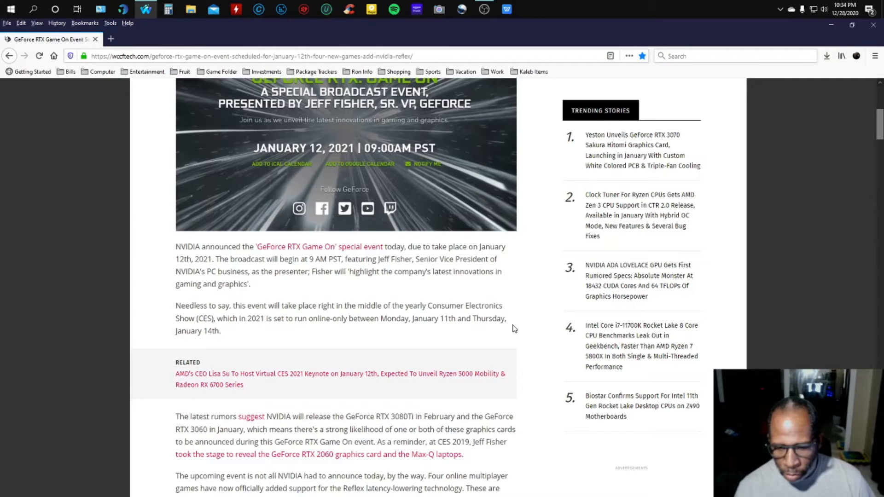
scroll(512, 327, down, 3)
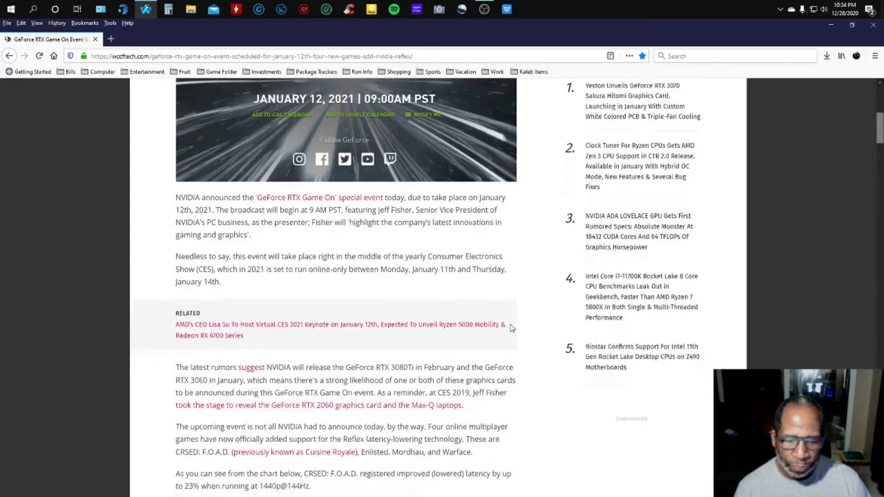